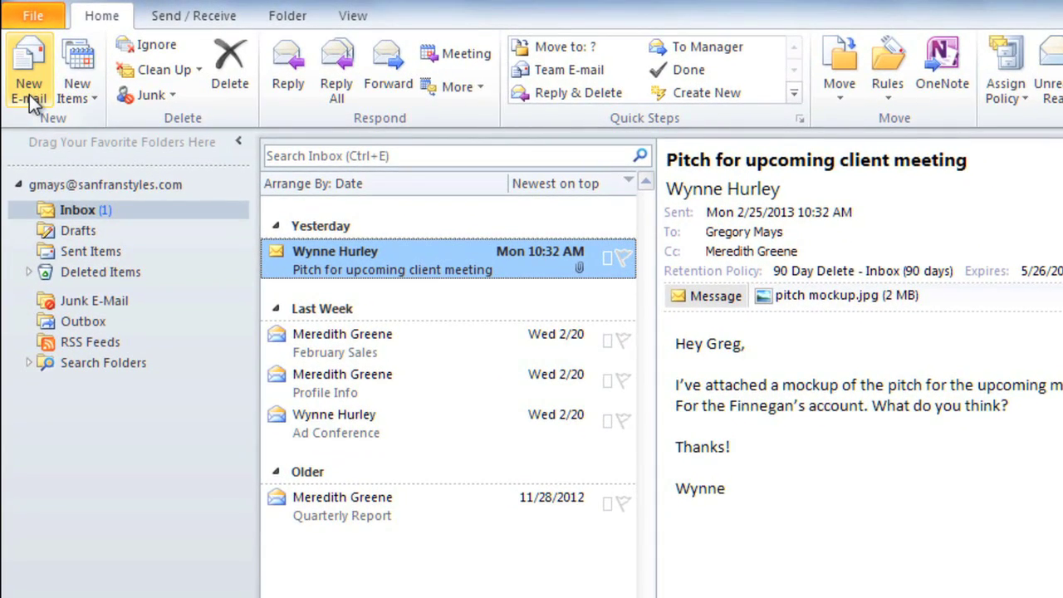
- Start a new e-mail message and address it to the suggested contact whose first name matches the earlier pitch sender
left_click(29, 95)
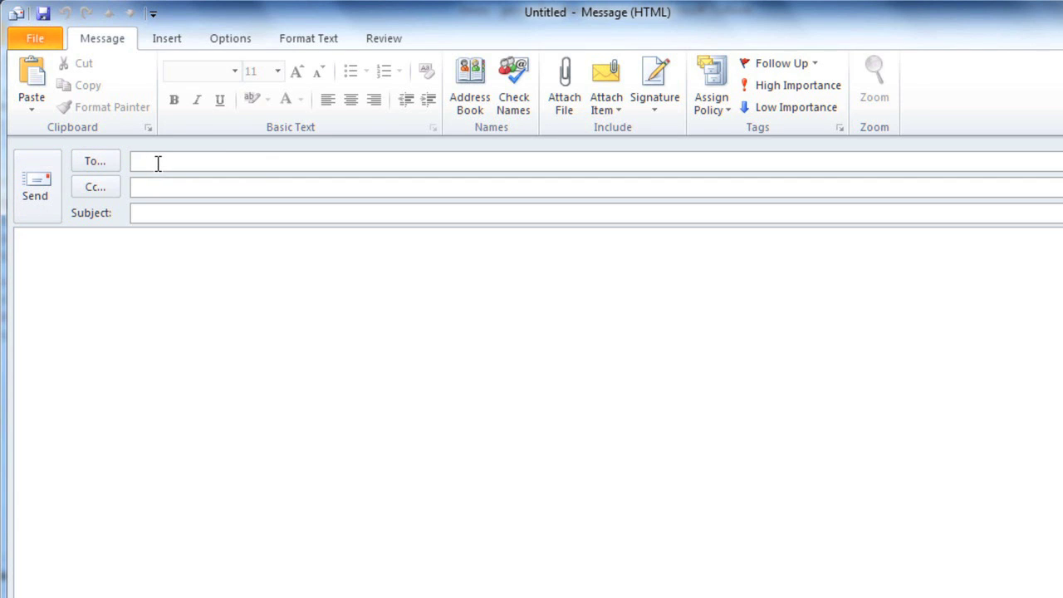
type("wynne")
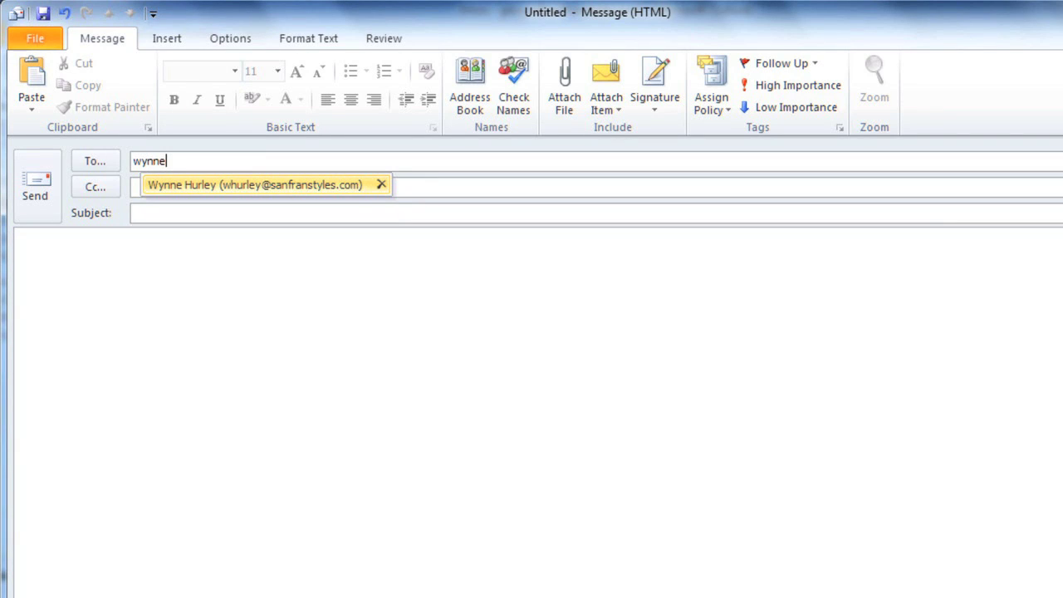
key("Return")
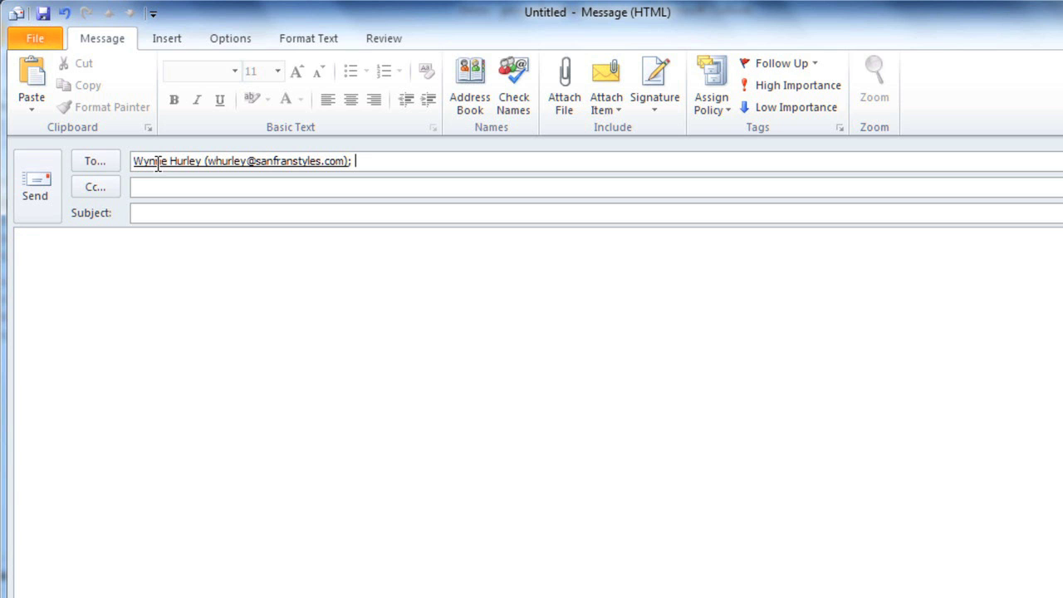
- From the address book, add the first listed contact as a To recipient and the fourth listed contact as a Cc recipient
left_click(96, 161)
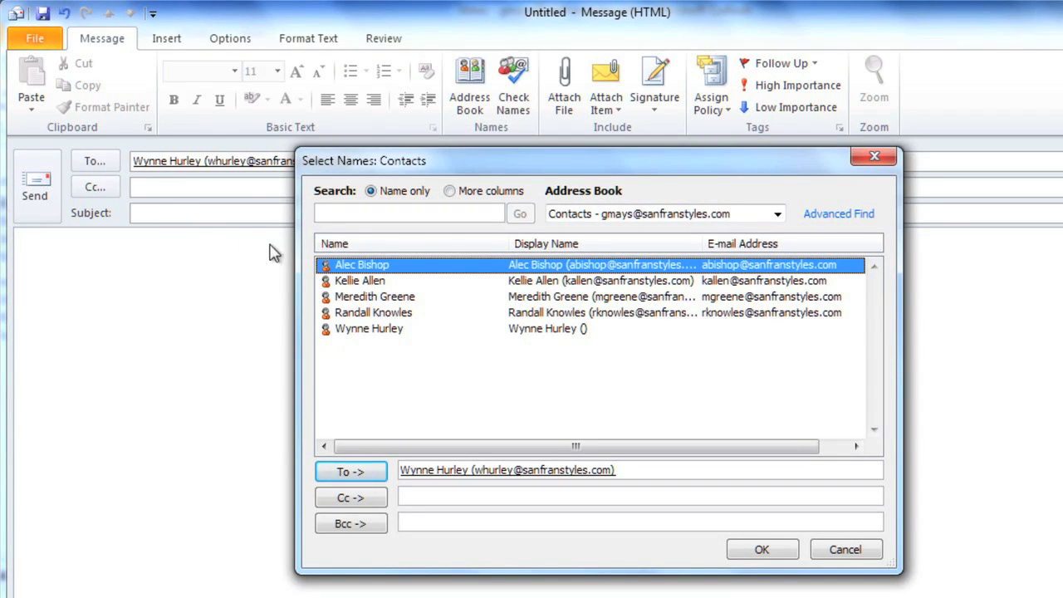
double_click(347, 267)
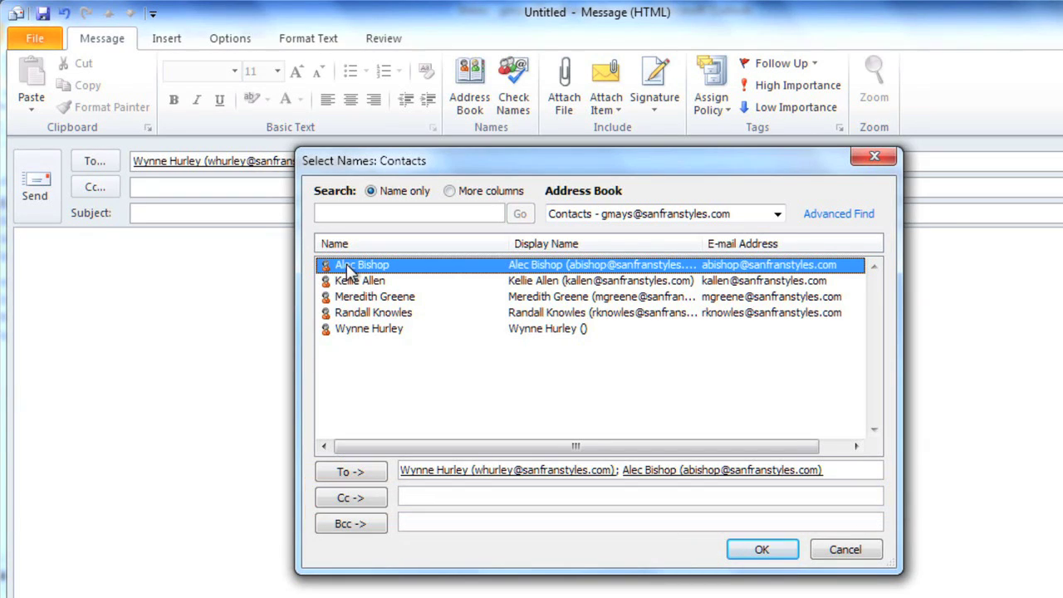
left_click(351, 315)
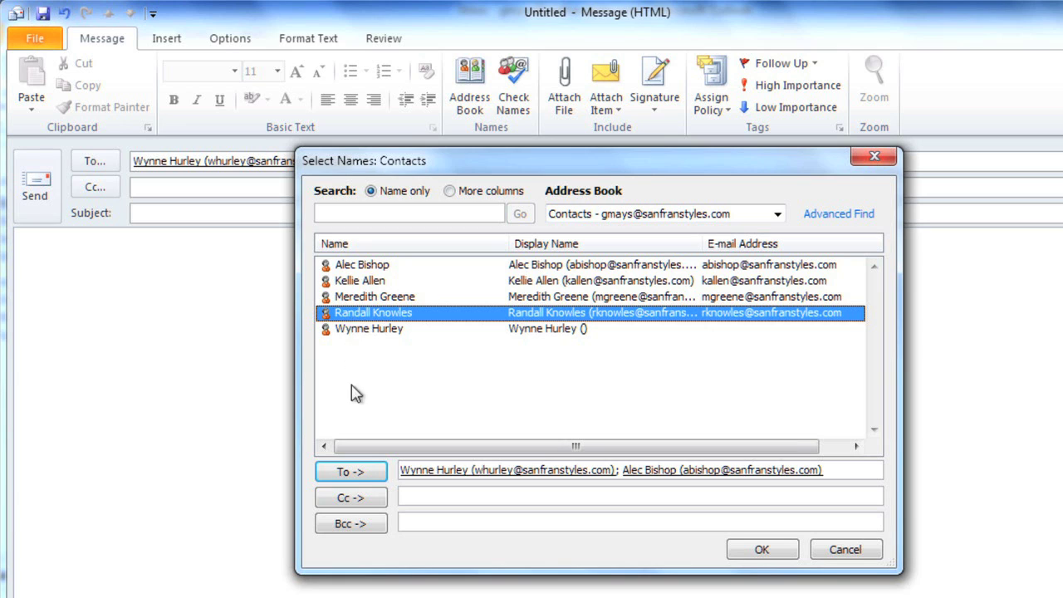
left_click(355, 499)
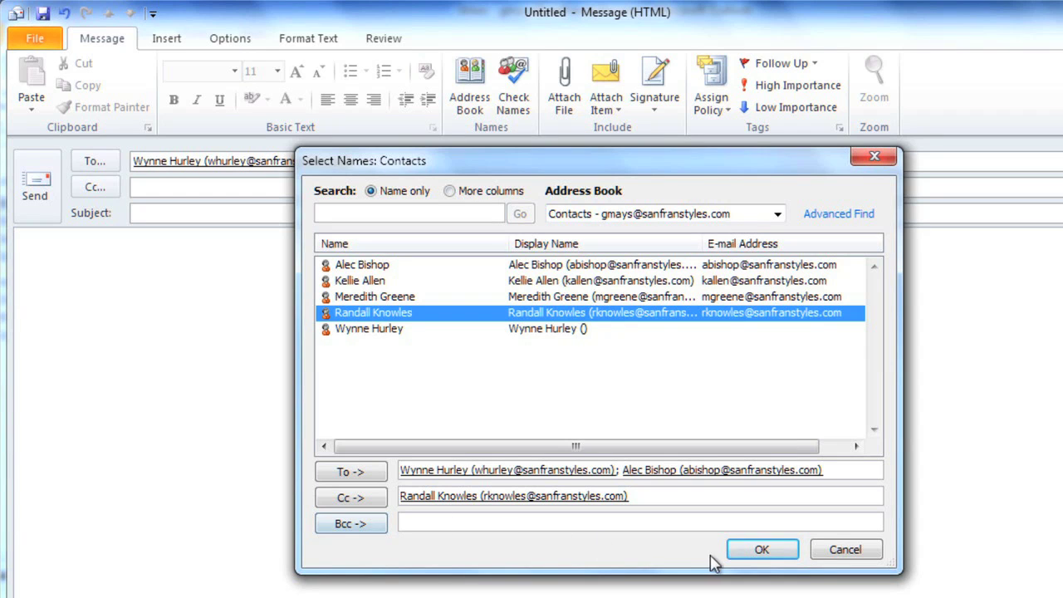
left_click(749, 552)
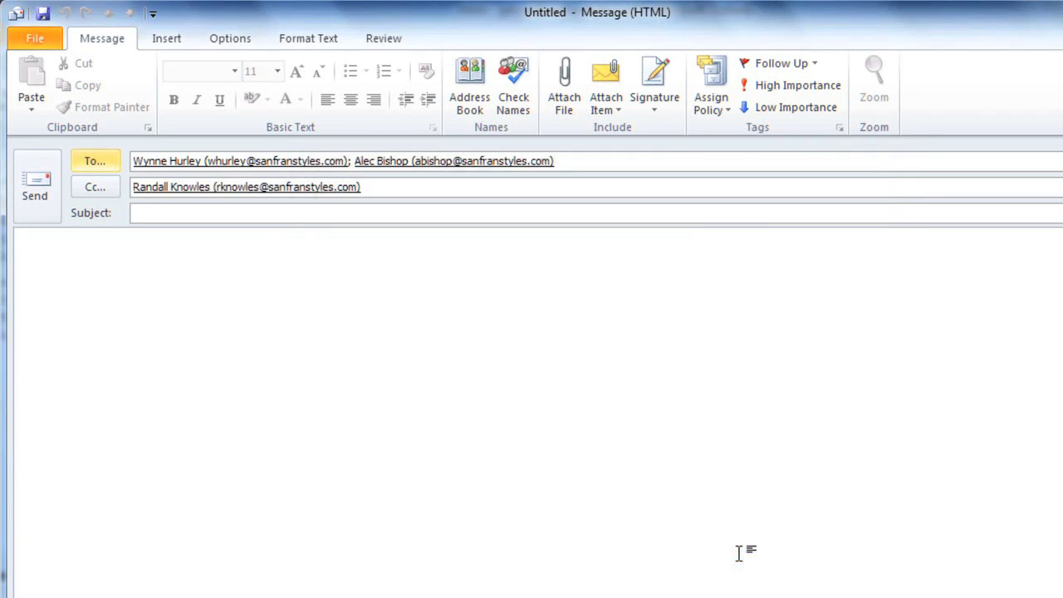
- Set the message subject to "New logo" and move on to the message body
left_click(327, 214)
type("New logo")
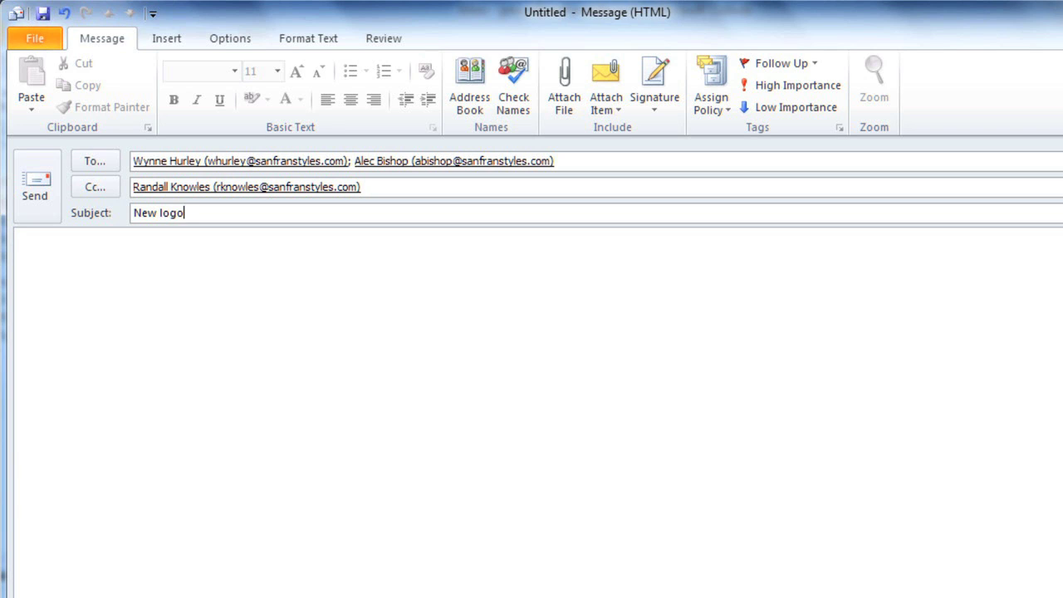
key("Tab")
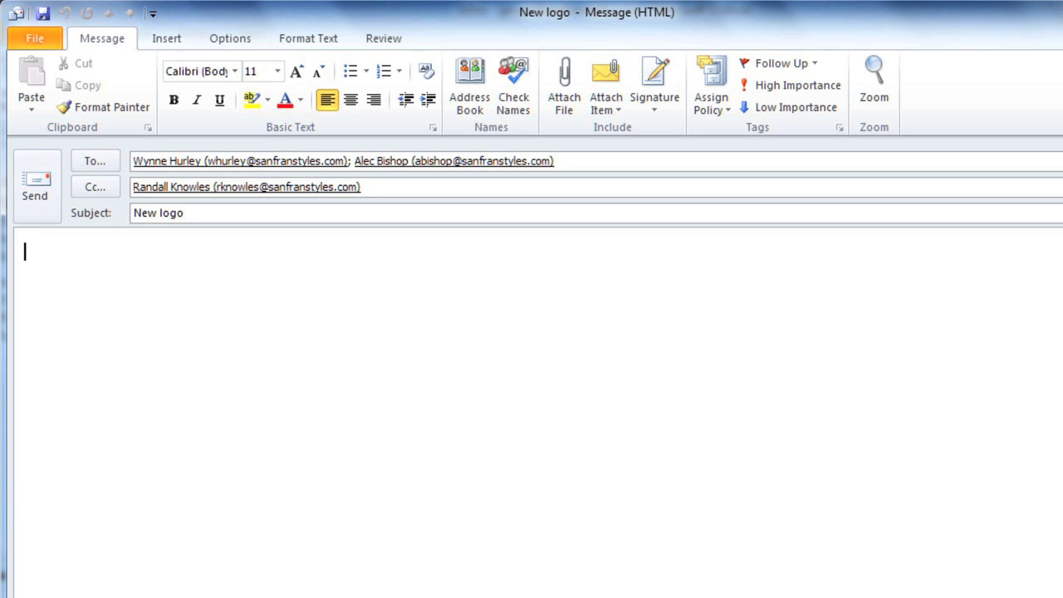
- Greet both recipients, write "Great job on the new logo! I know everyone in the art department worked really hard on it.", sign, and send
type("Wynne and Alec,")
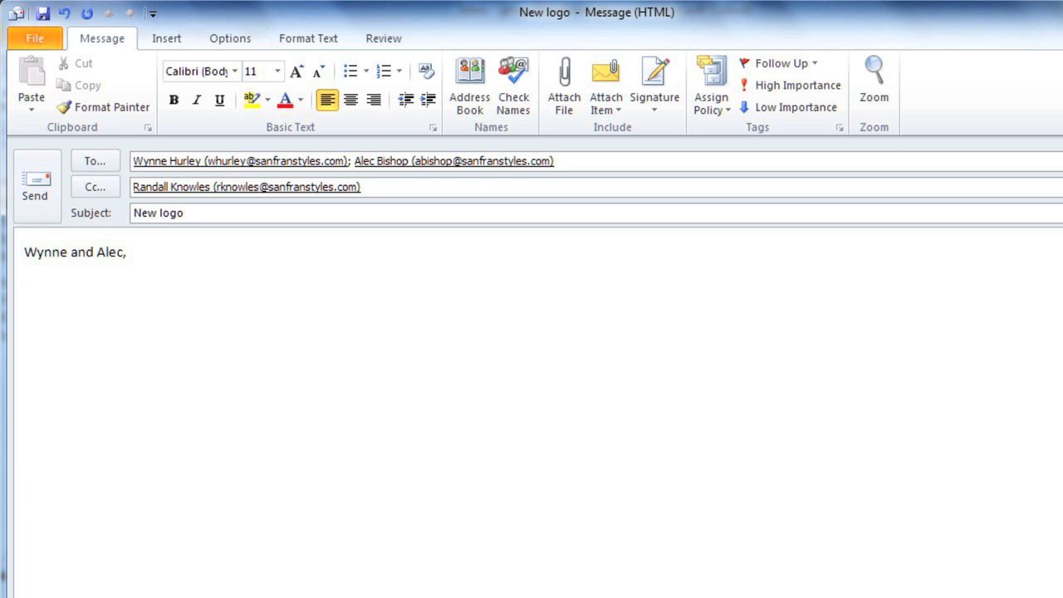
key("Return")
type("Great job on the new logo! I know everyone in the art department worked really hard on it.")
key("Return")
type("Greg")
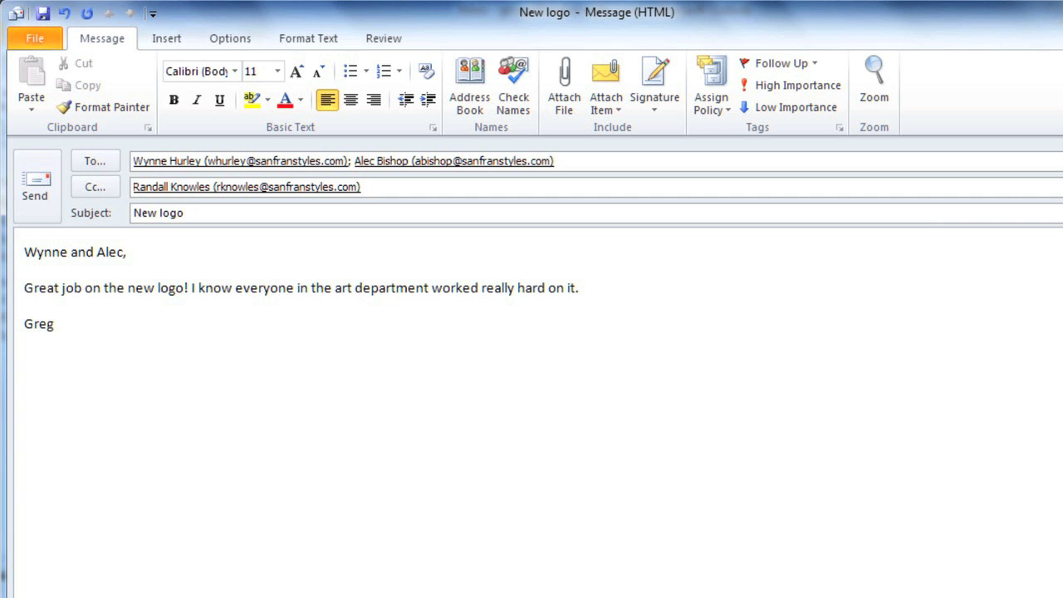
left_click(43, 214)
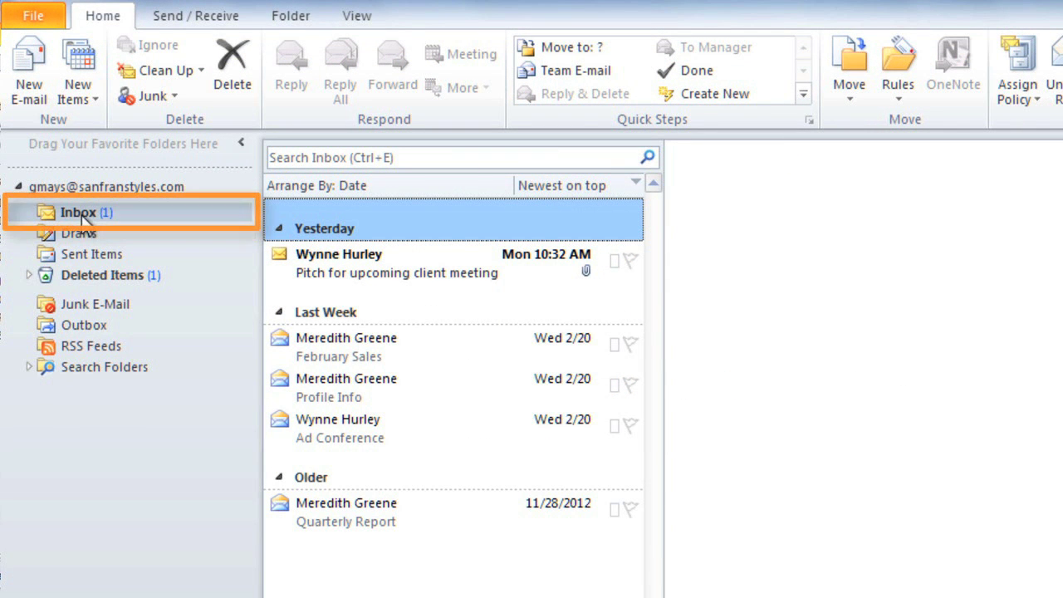
- Open the Inbox and read the "Pitch for upcoming client meeting" message, browsing the messages below it and checking its attachment
left_click(83, 217)
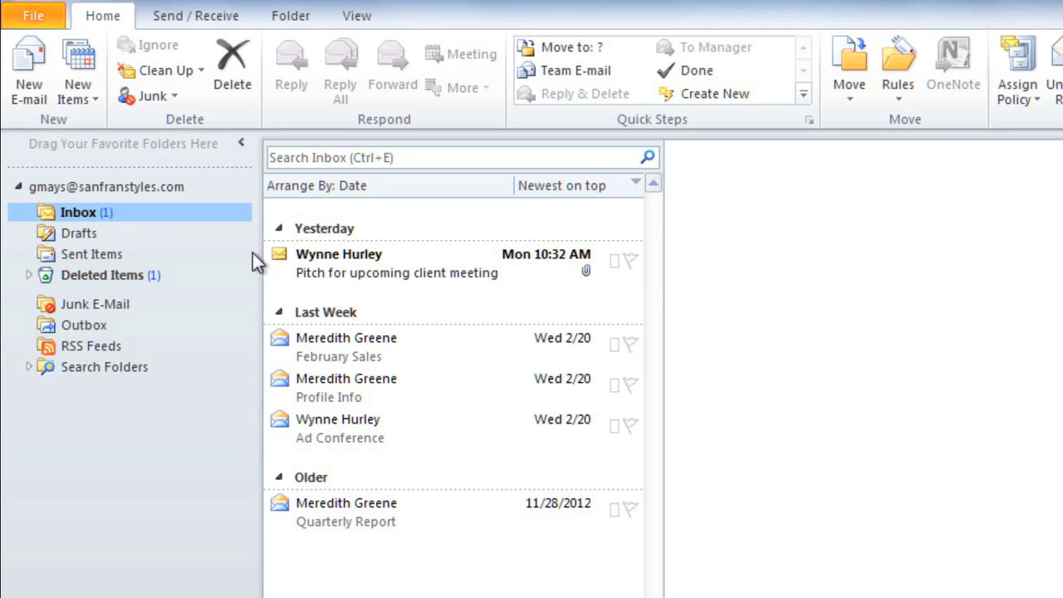
left_click(339, 264)
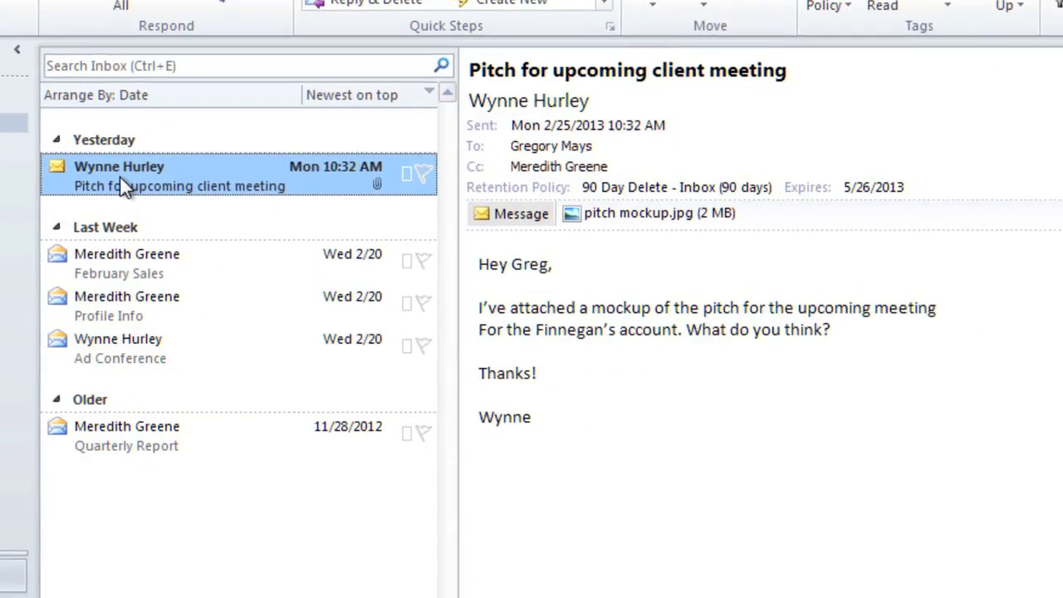
key("Down")
key("Down")
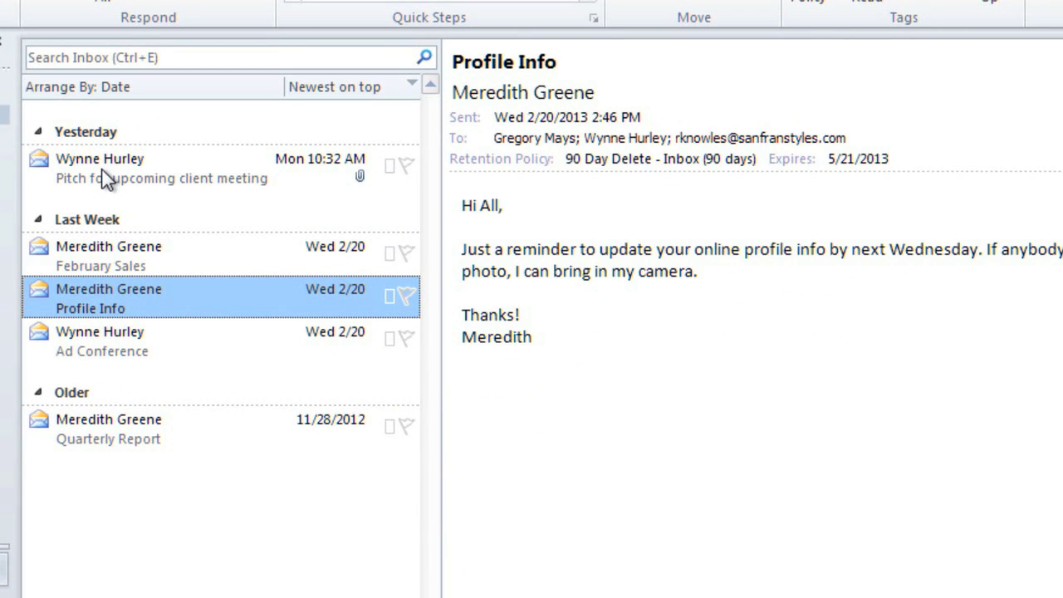
key("Up")
key("Up")
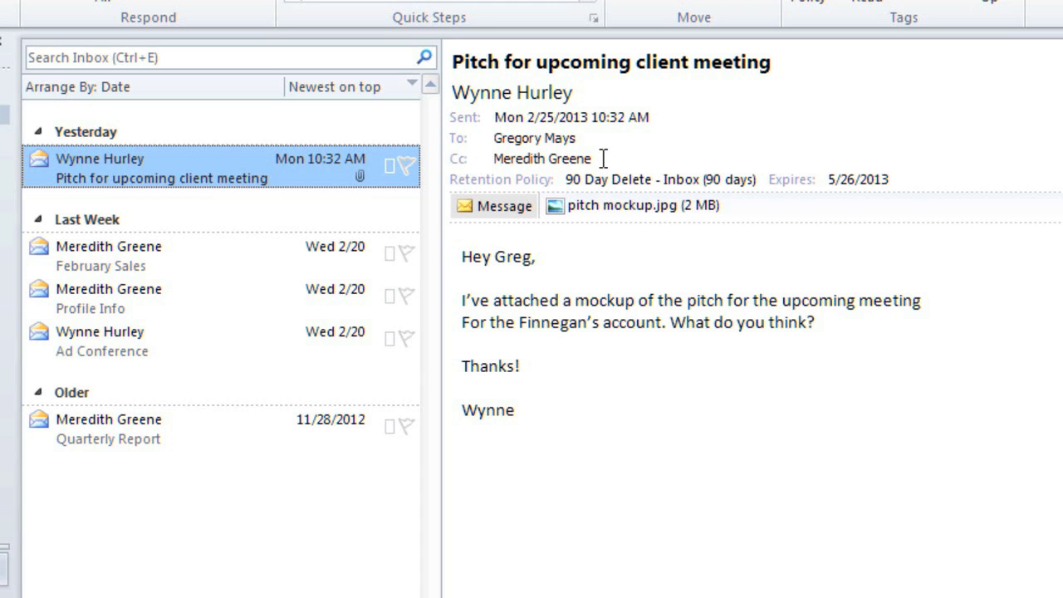
right_click(596, 212)
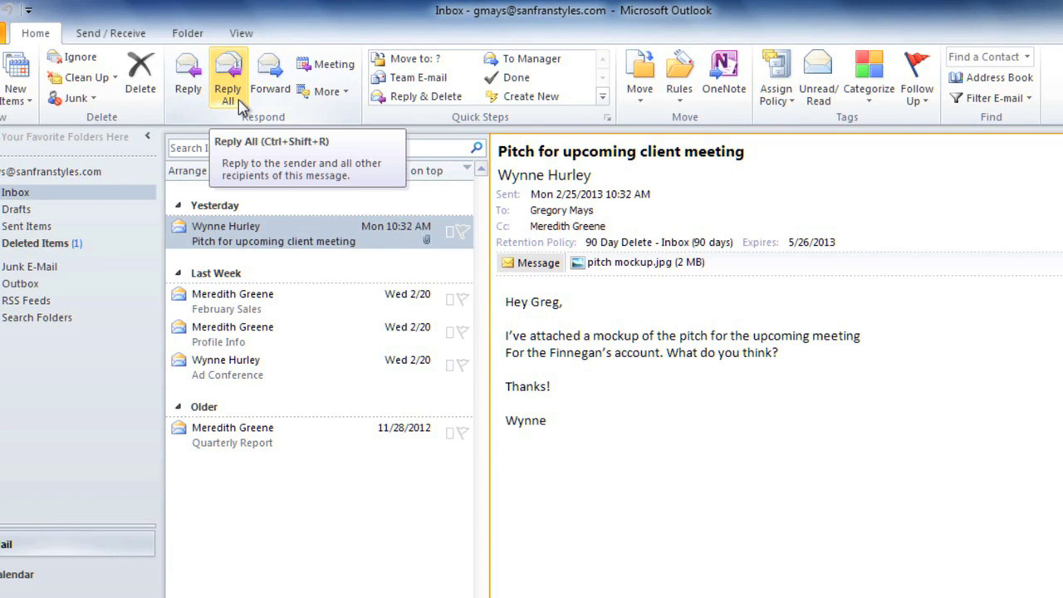
- Reply to all on the client meeting pitch, asking for a bit of vintage style, and attach the vintage ad-1955 image
left_click(239, 100)
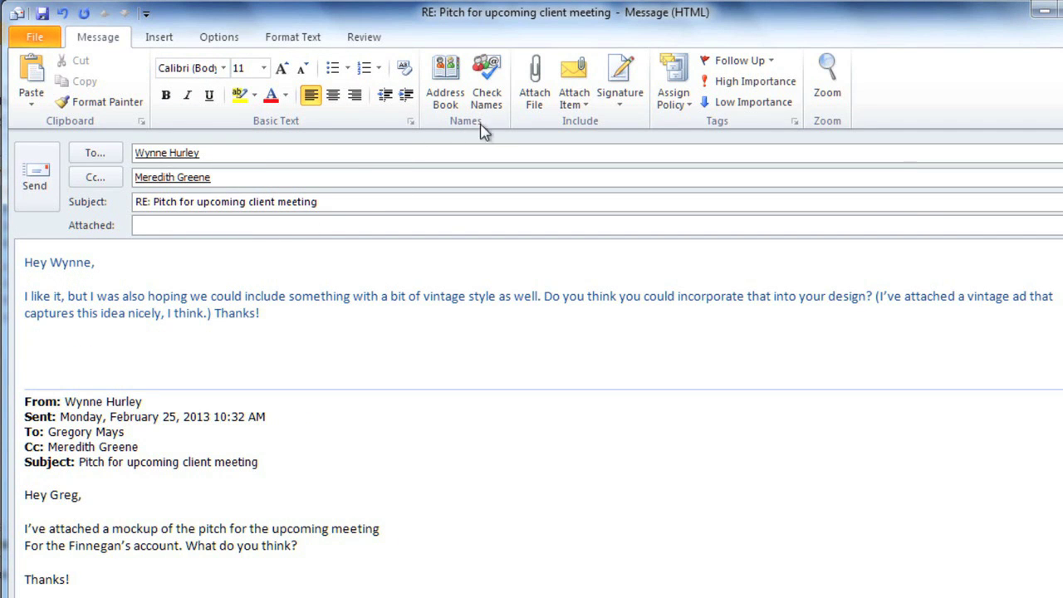
left_click(522, 109)
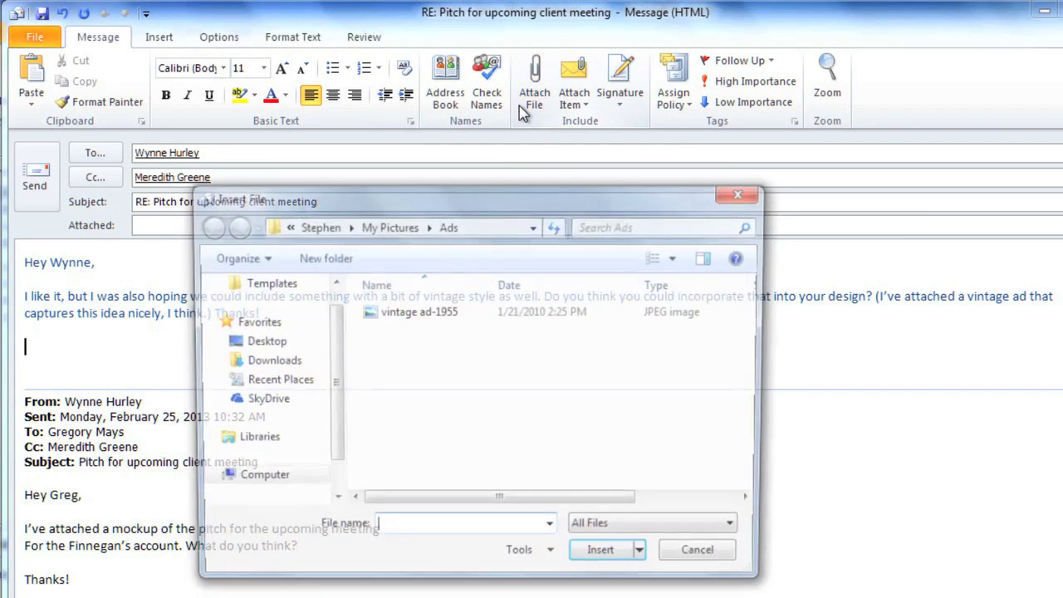
left_click(412, 318)
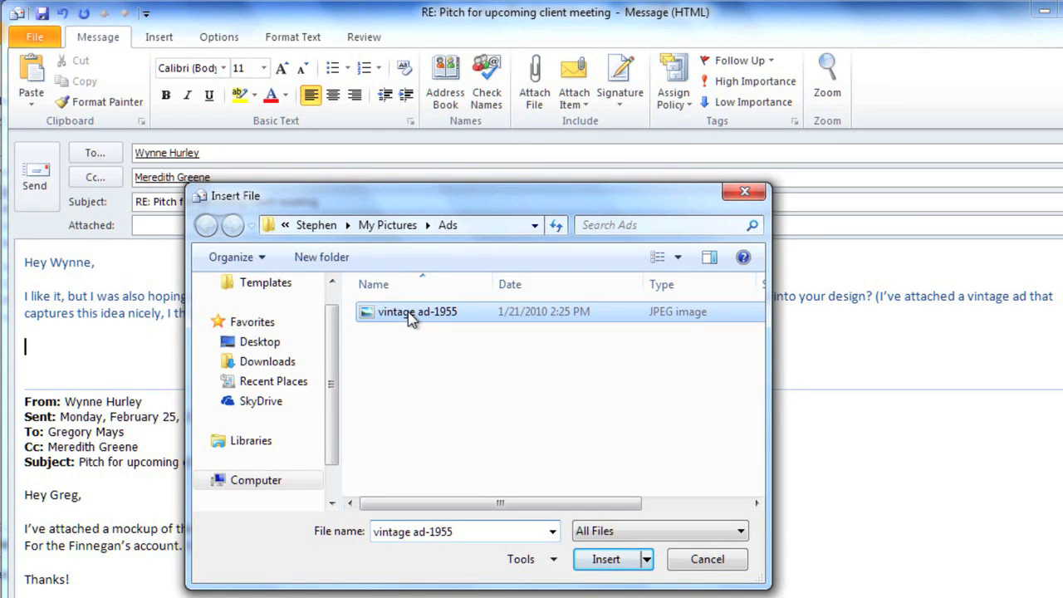
left_click(605, 559)
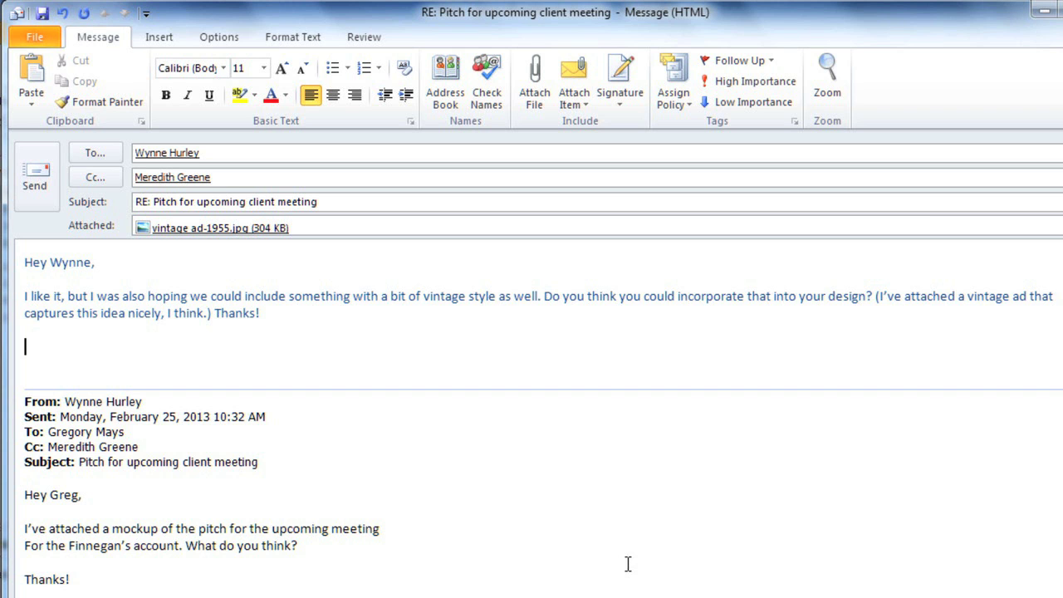
- Create a signature named "Client email signature" with the sender's full name, "Senior Advertising Sales Representative", "San Francisco Styles" and the phone number
left_click(635, 112)
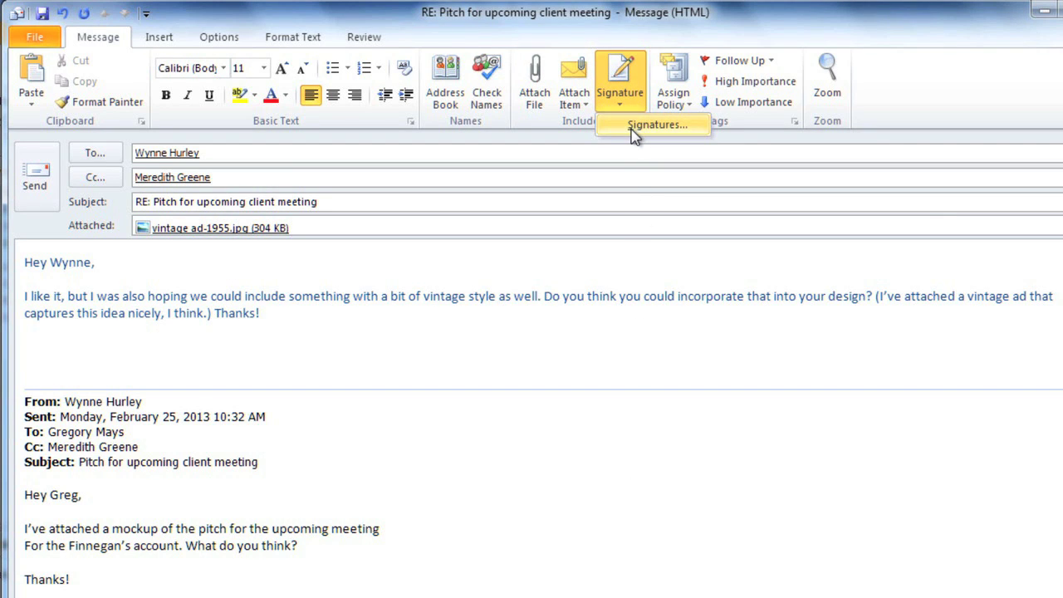
left_click(633, 130)
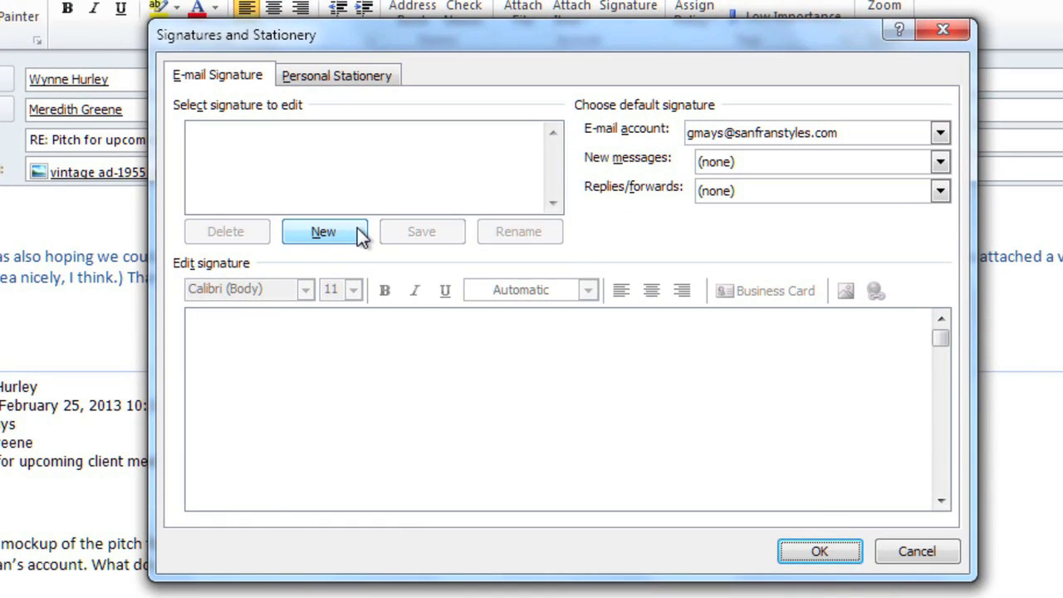
left_click(365, 240)
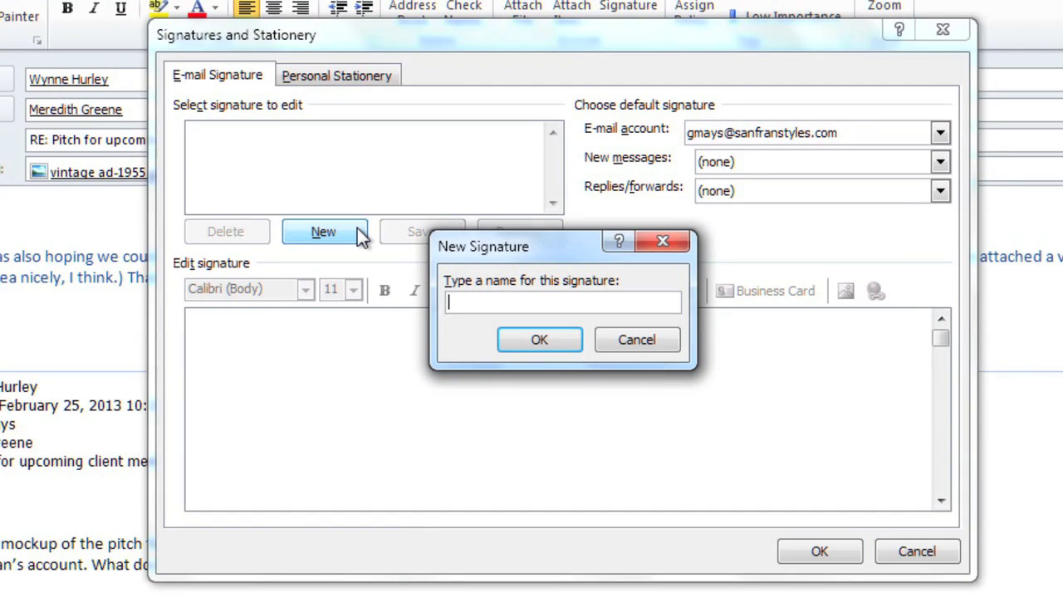
type("Client email signature")
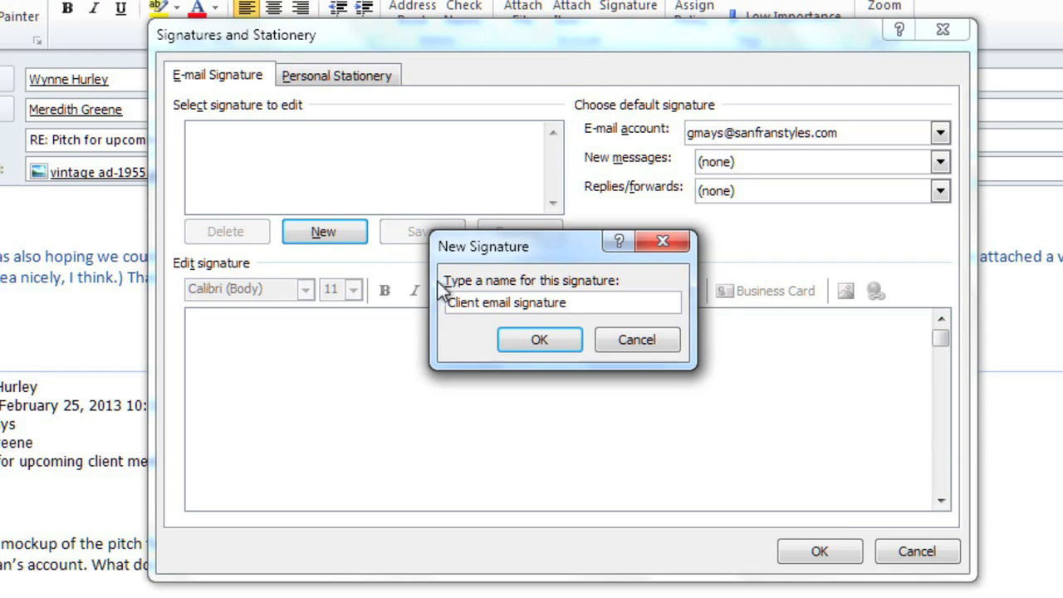
left_click(513, 341)
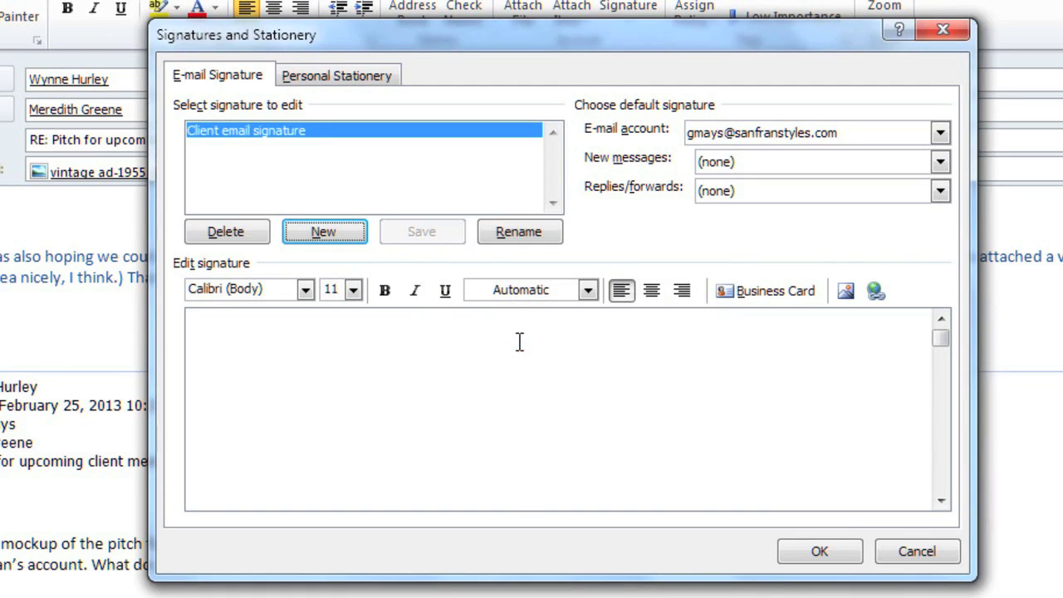
left_click(437, 362)
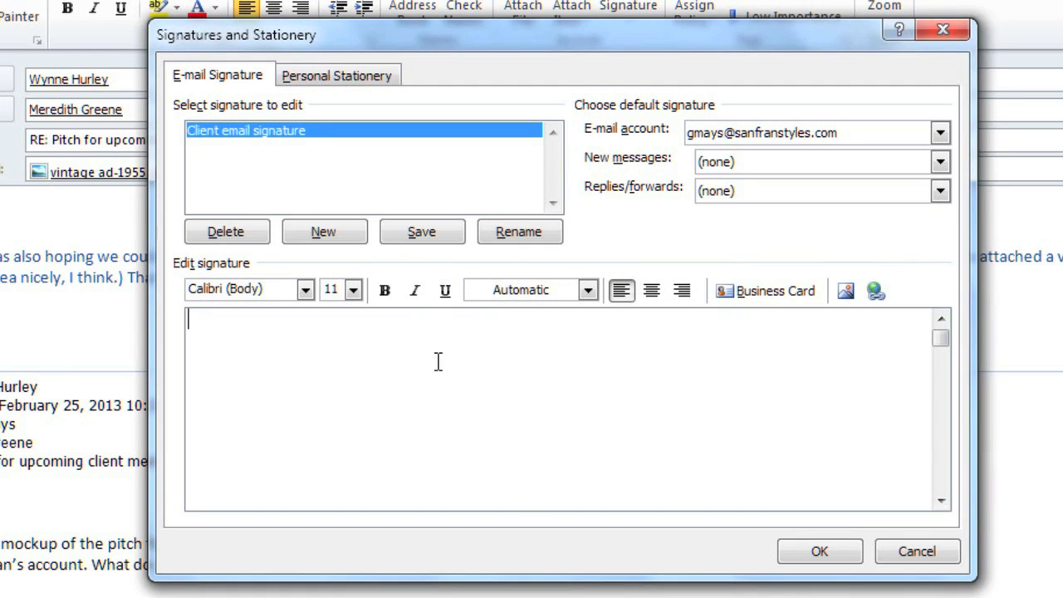
type("Gregory Mays")
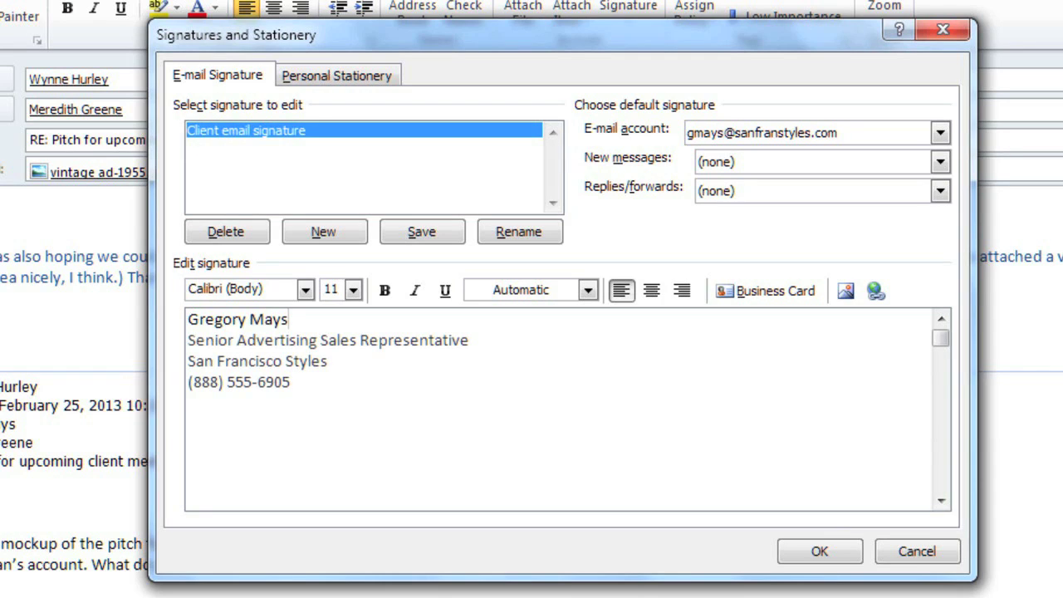
- Make the sender's name bold and "San Francisco Styles" italic in the signature, and save the signature
left_click(343, 319)
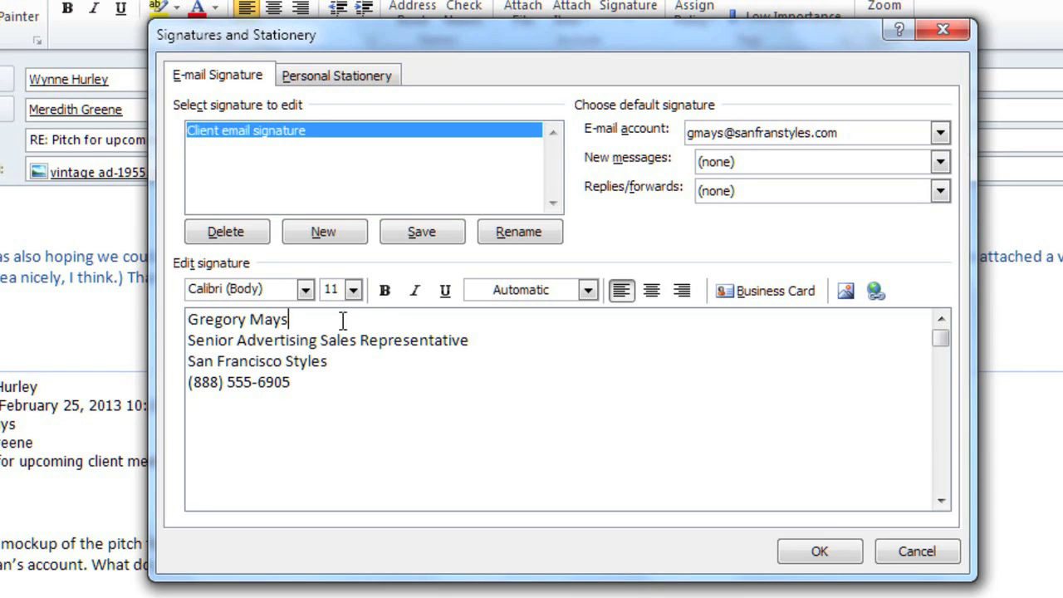
left_click_drag(342, 320, 199, 319)
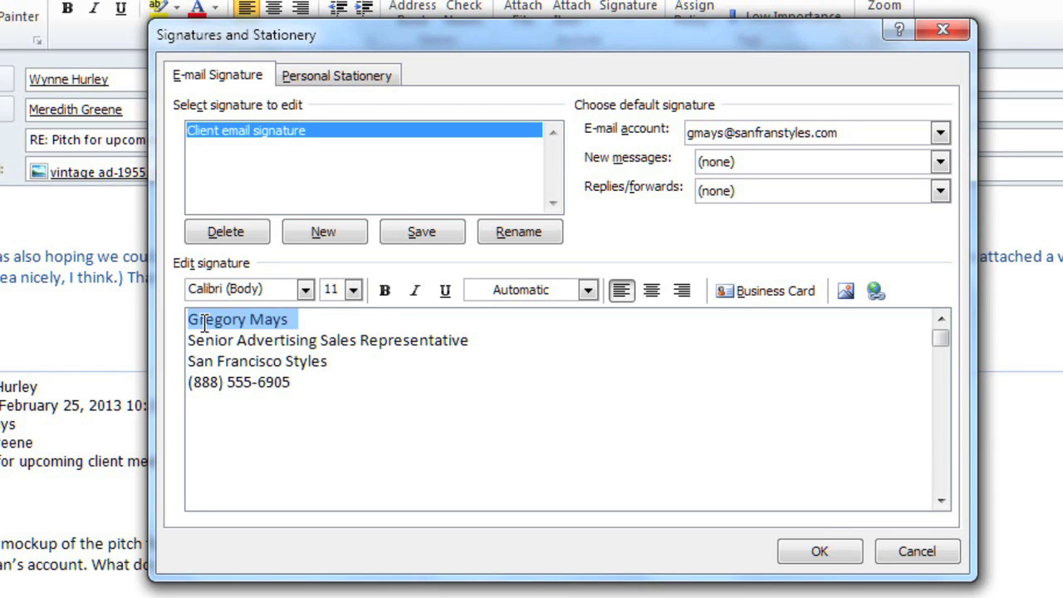
left_click(388, 298)
left_click_drag(337, 362, 216, 363)
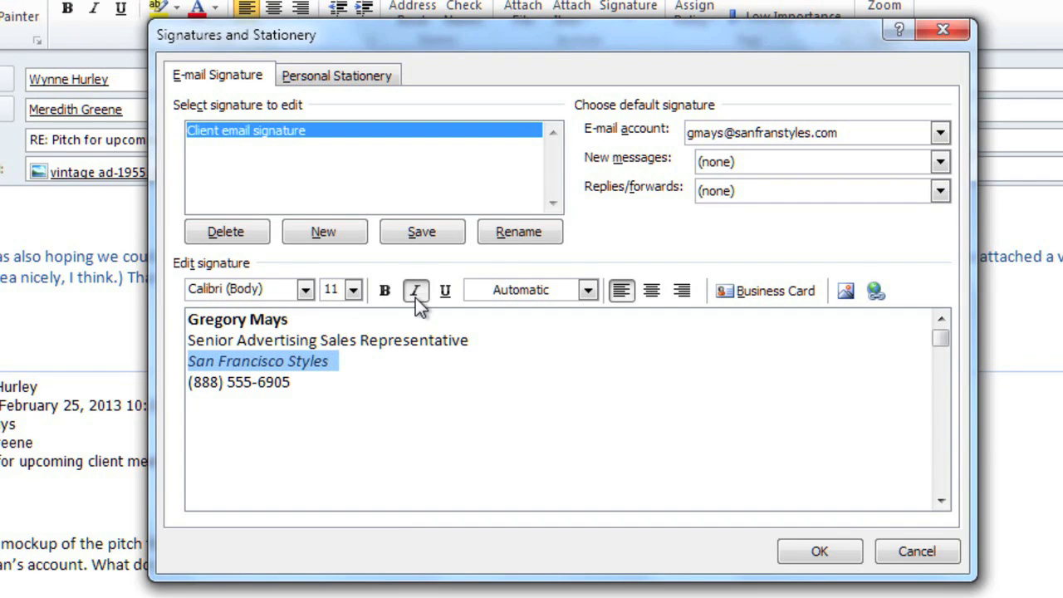
left_click(400, 363)
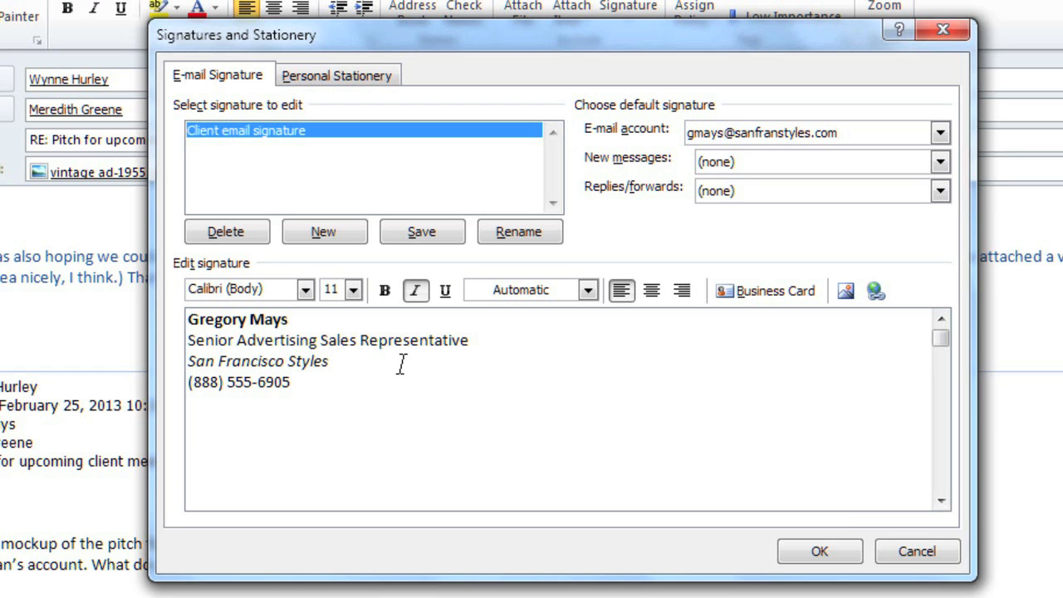
left_click(799, 548)
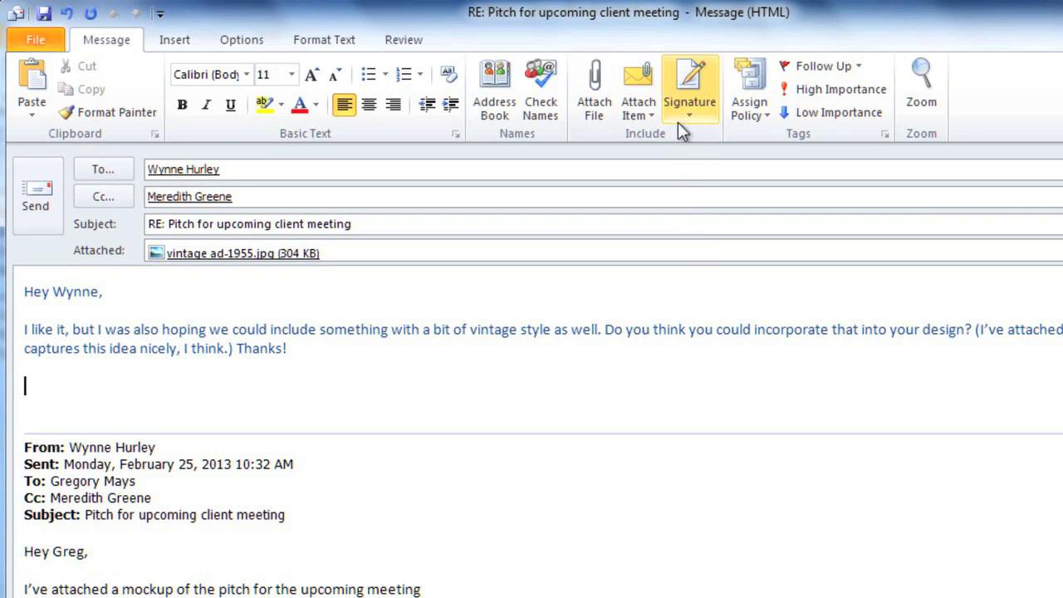
- Insert the "Client email signature" into the reply and send the reply
left_click(678, 105)
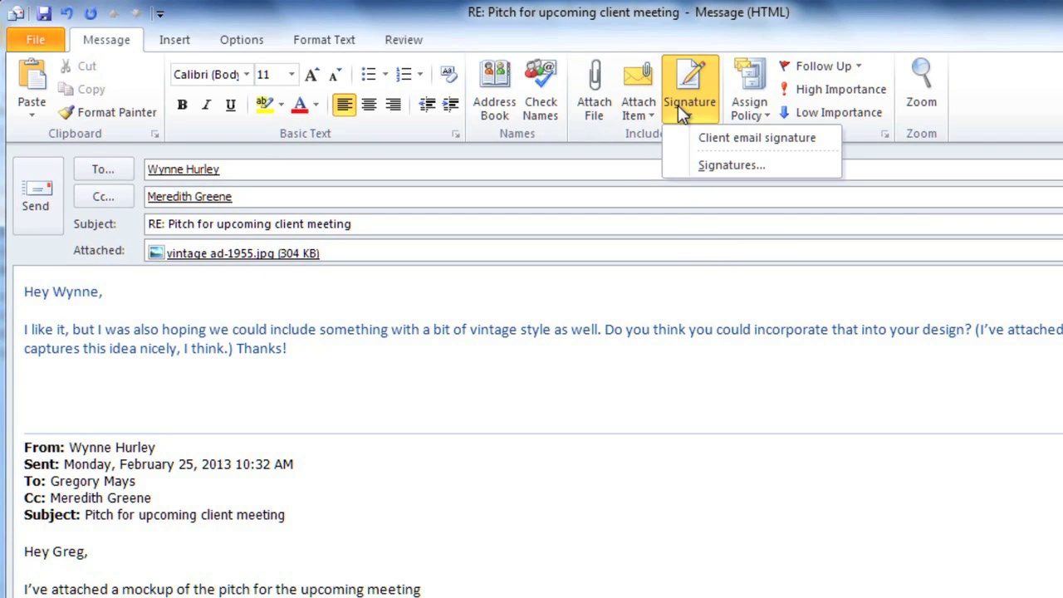
left_click(702, 146)
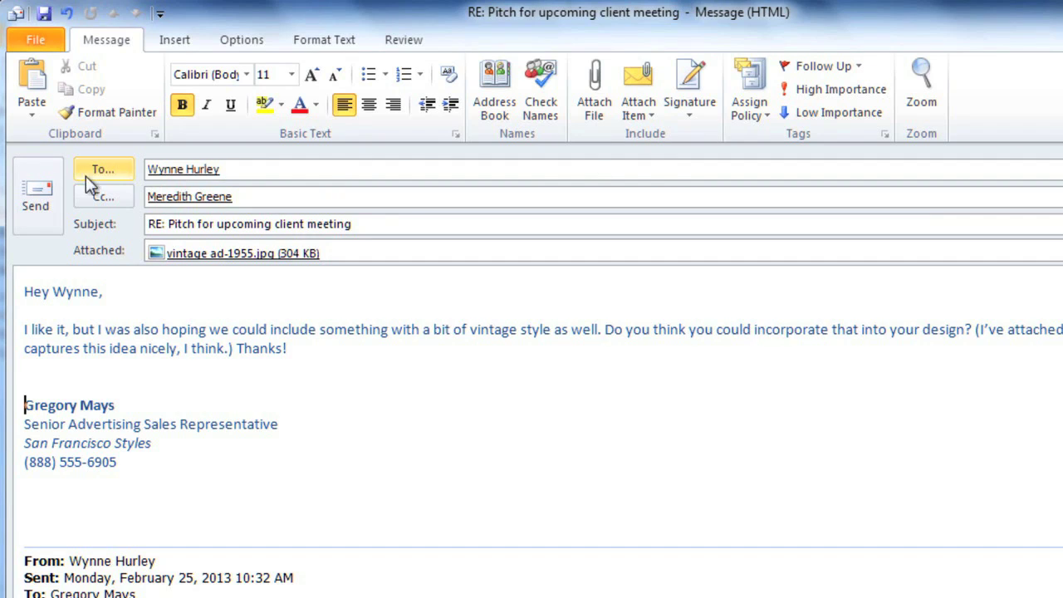
left_click(50, 191)
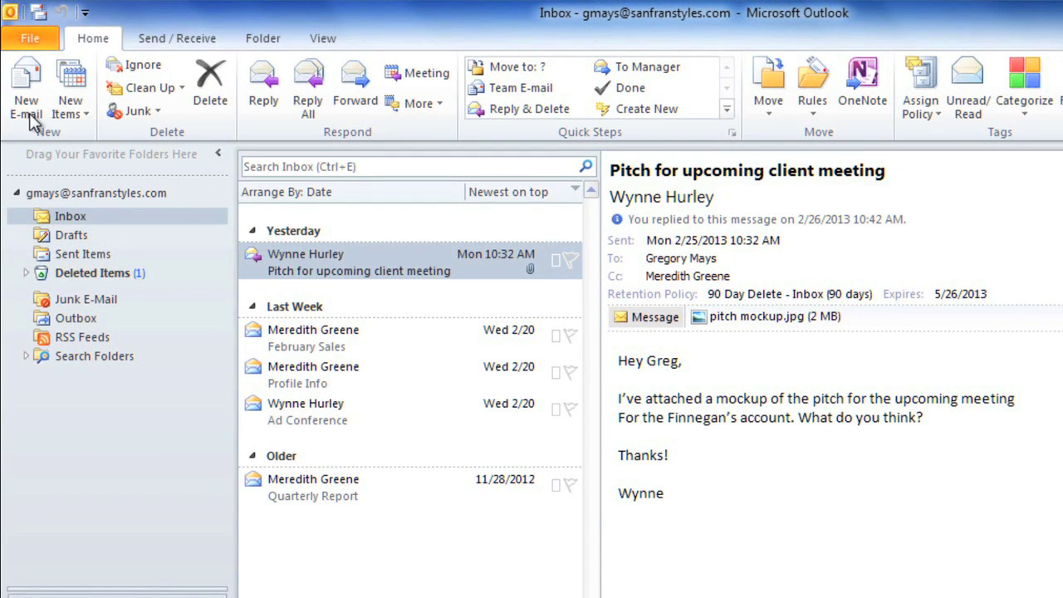
- Start another new e-mail message from the Inbox
left_click(32, 121)
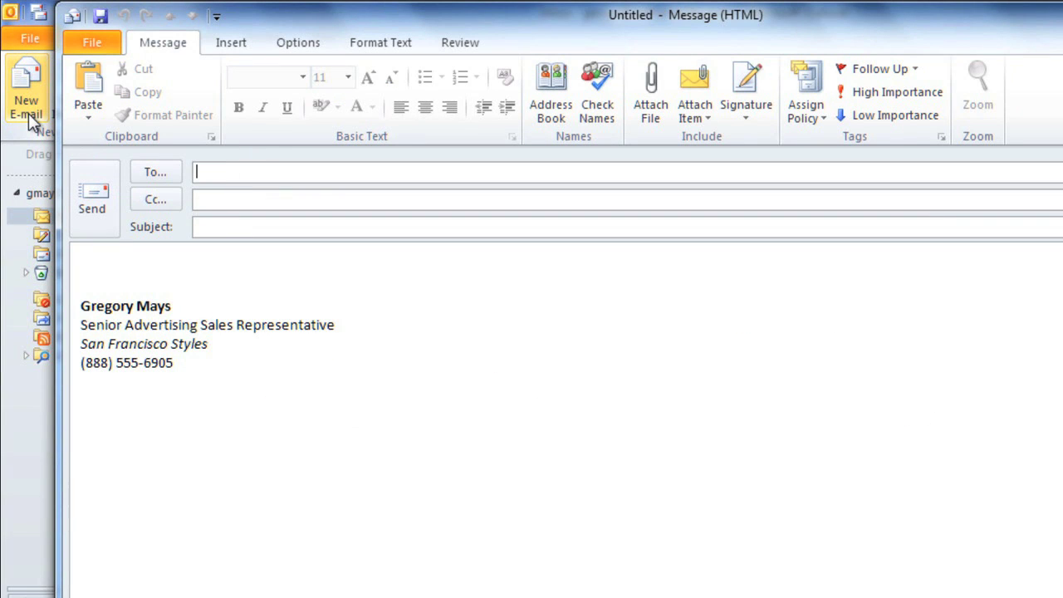